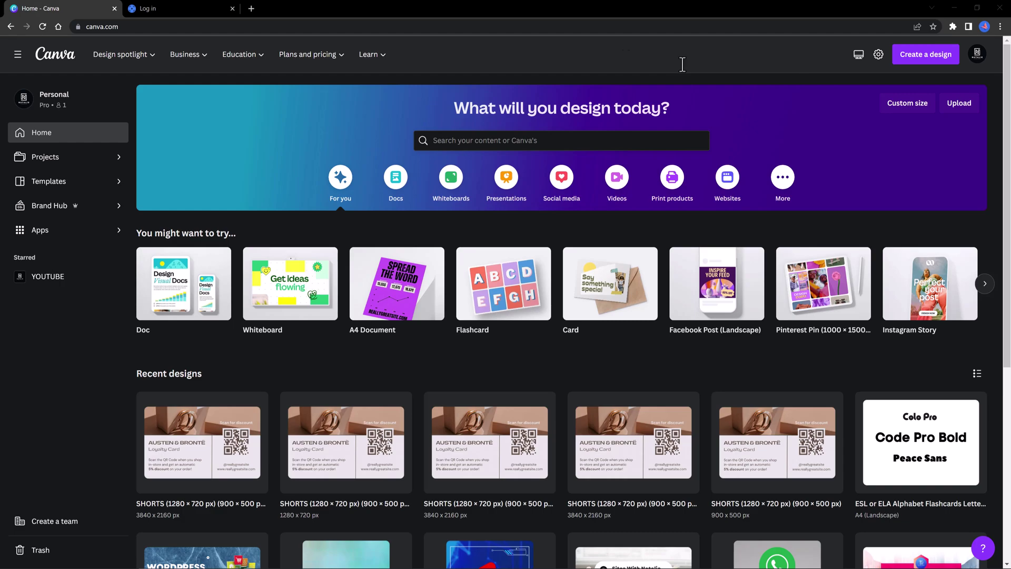
Step: Check the Hovercode login tab, then switch back to the Canva tab
{"action": "left_click", "coordinate": [178, 10]}
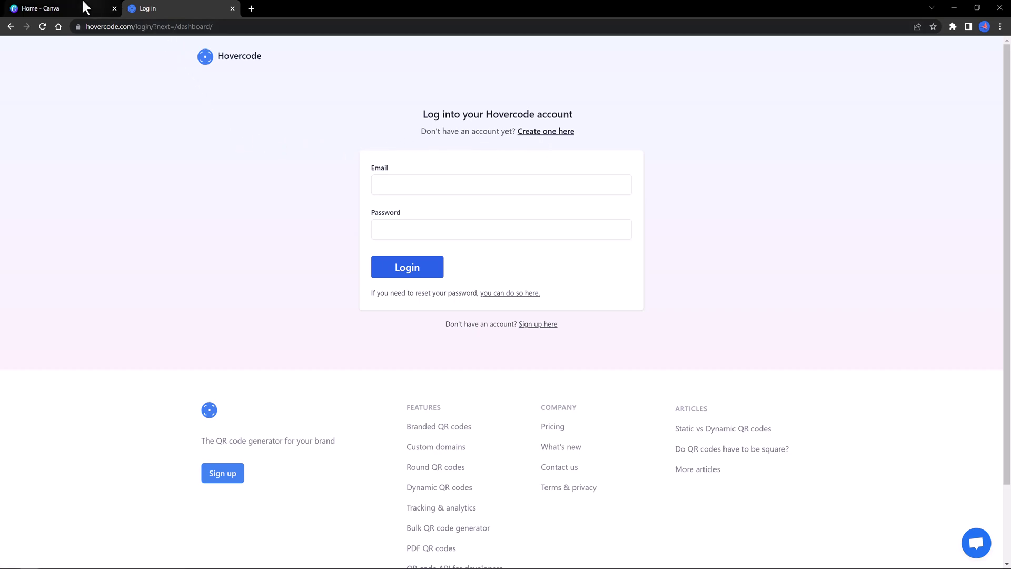
{"action": "left_click", "coordinate": [61, 9]}
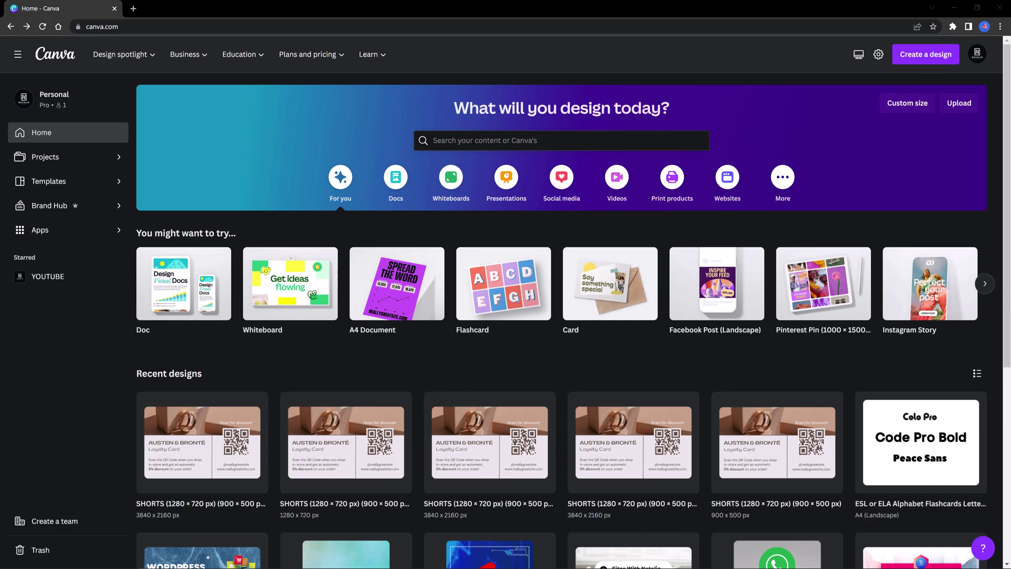
Step: Open the Dynamic QR Codes app from Apps for use in the existing design
{"action": "left_click", "coordinate": [79, 230]}
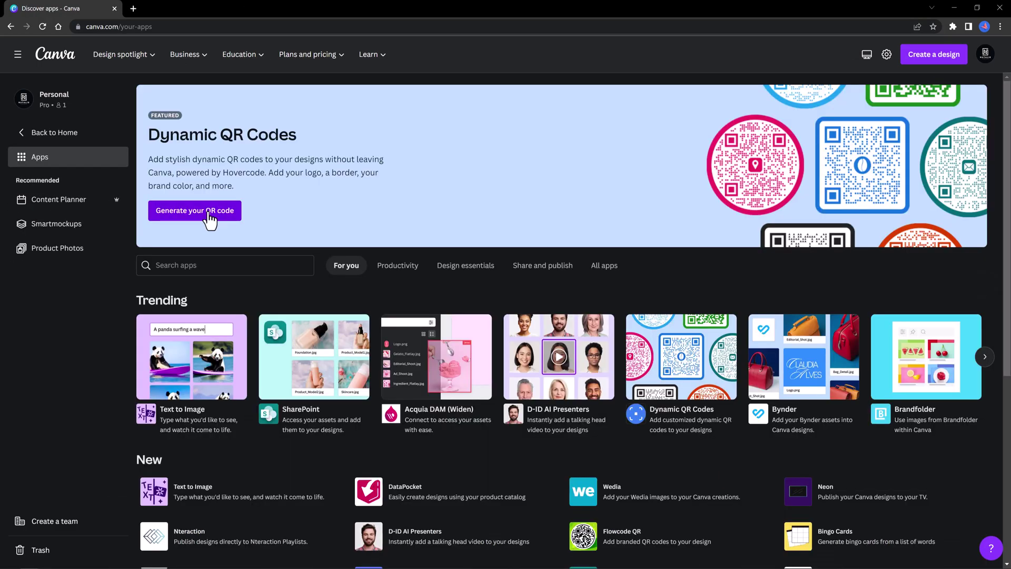
{"action": "left_click", "coordinate": [210, 219]}
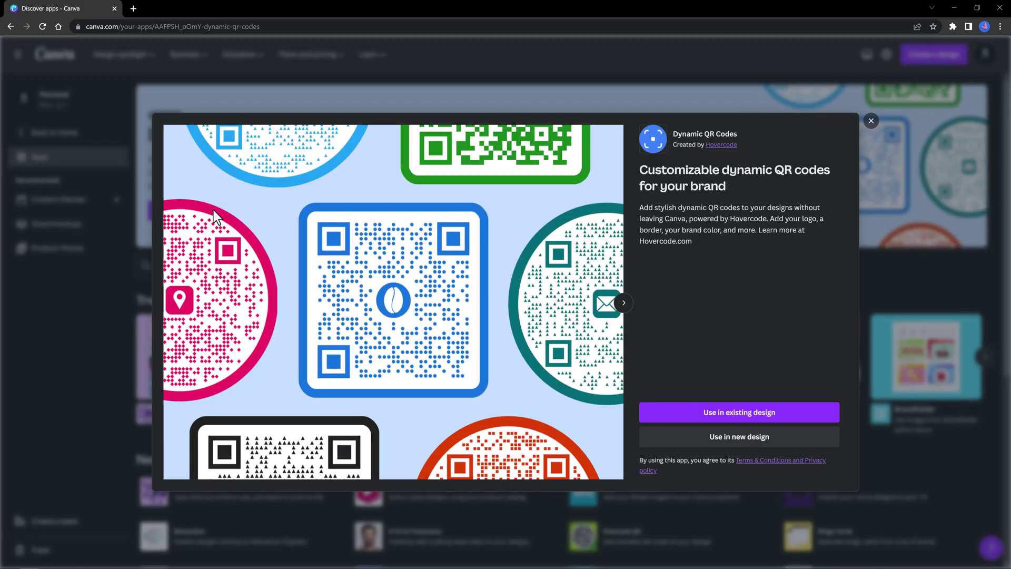
{"action": "left_click", "coordinate": [766, 420]}
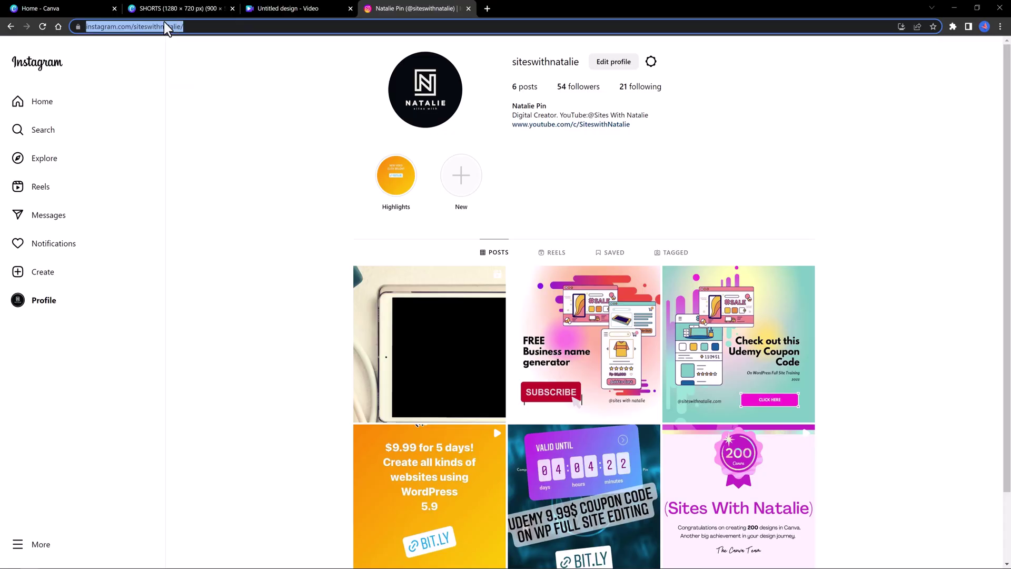
Step: Copy the Instagram profile URL and paste it into the QR code's Link field
{"action": "right_click", "coordinate": [166, 25]}
{"action": "left_click", "coordinate": [190, 94]}
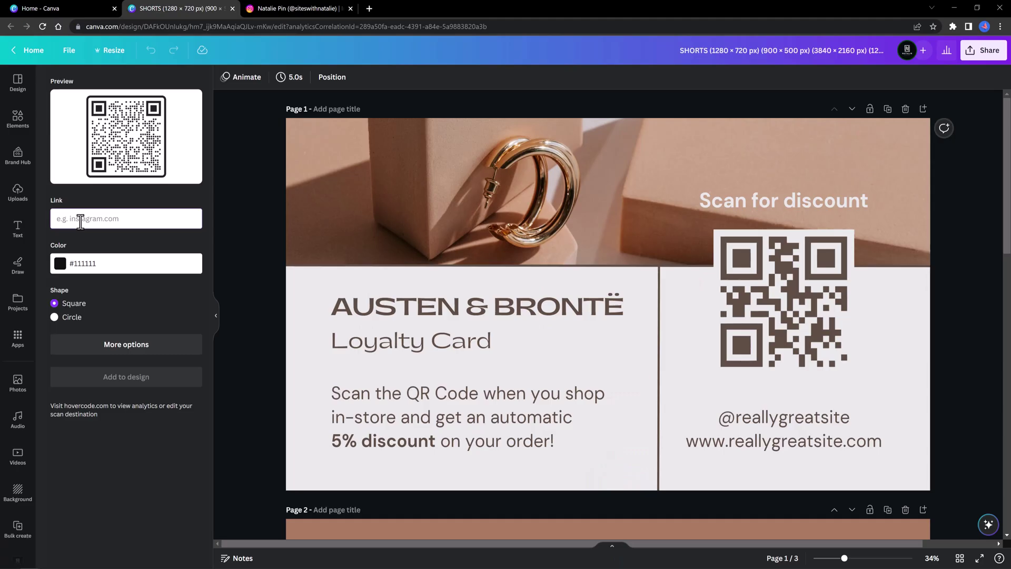
{"action": "left_click", "coordinate": [81, 222]}
{"action": "key", "text": "ctrl+v"}
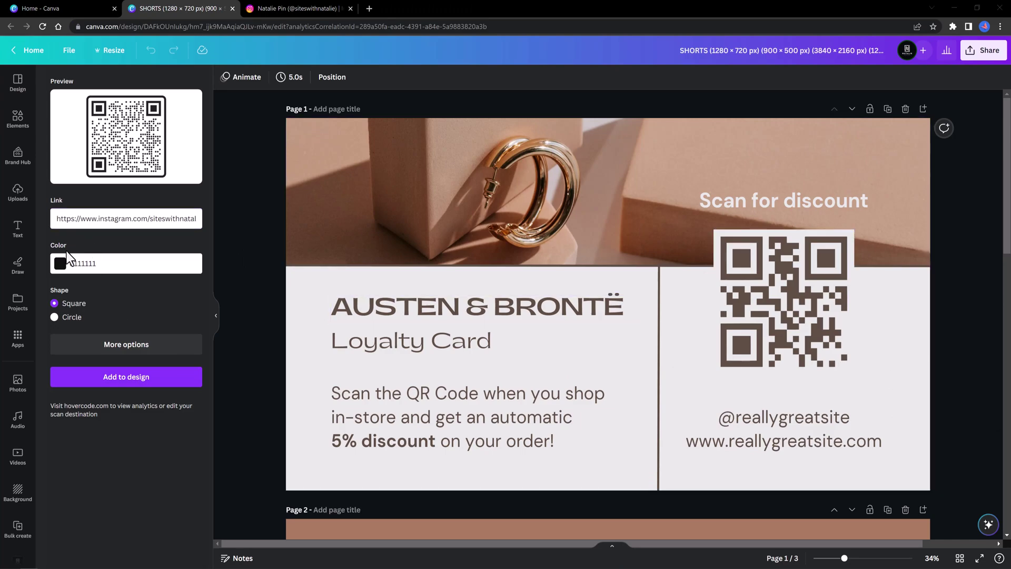
Step: Colour the QR code pink and place it on the loyalty card
{"action": "left_click", "coordinate": [60, 266]}
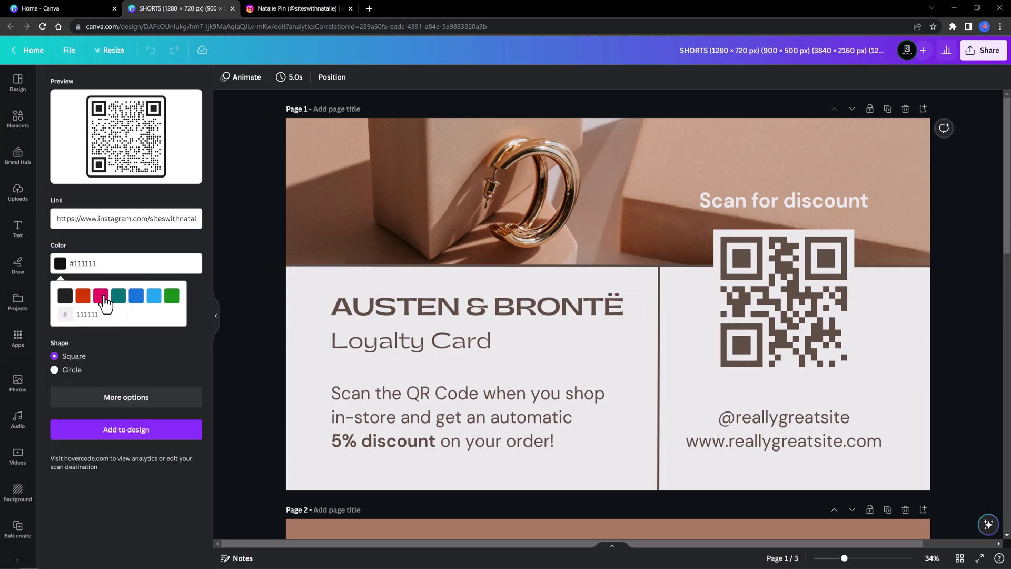
{"action": "left_click", "coordinate": [101, 296]}
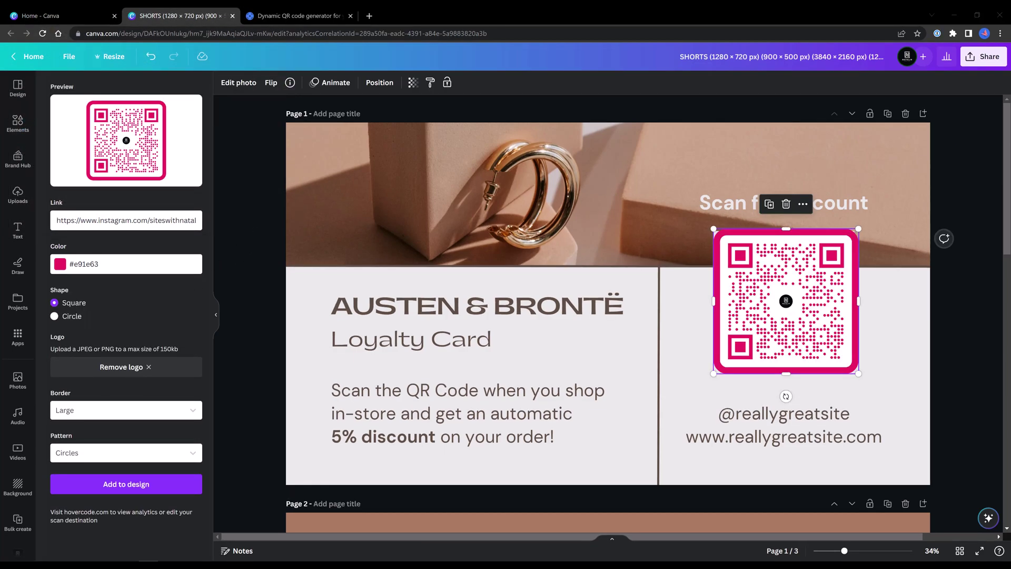
{"action": "left_click", "coordinate": [153, 495]}
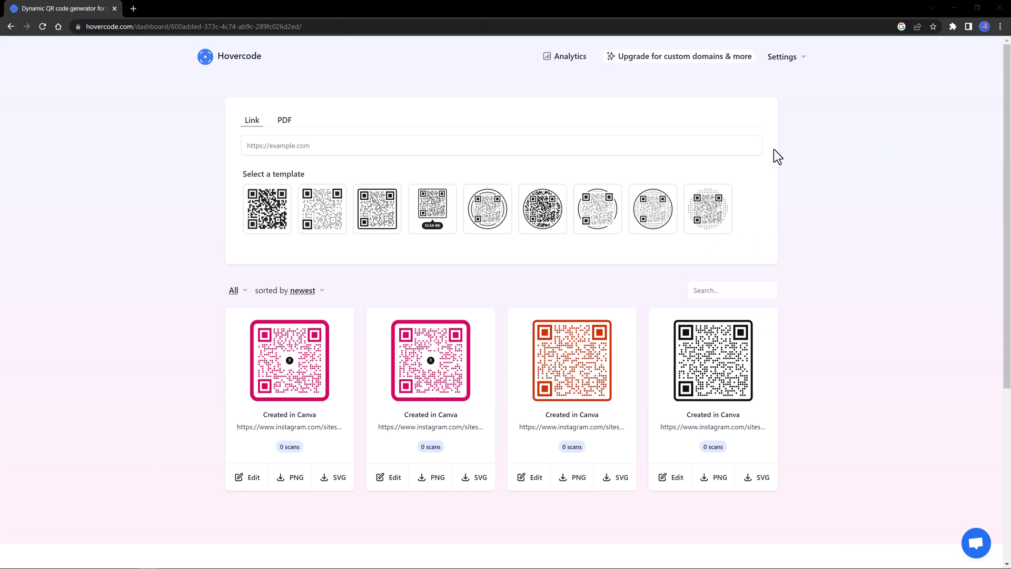
{"action": "left_click_drag", "start_coordinate": [1006, 203], "coordinate": [1004, 228]}
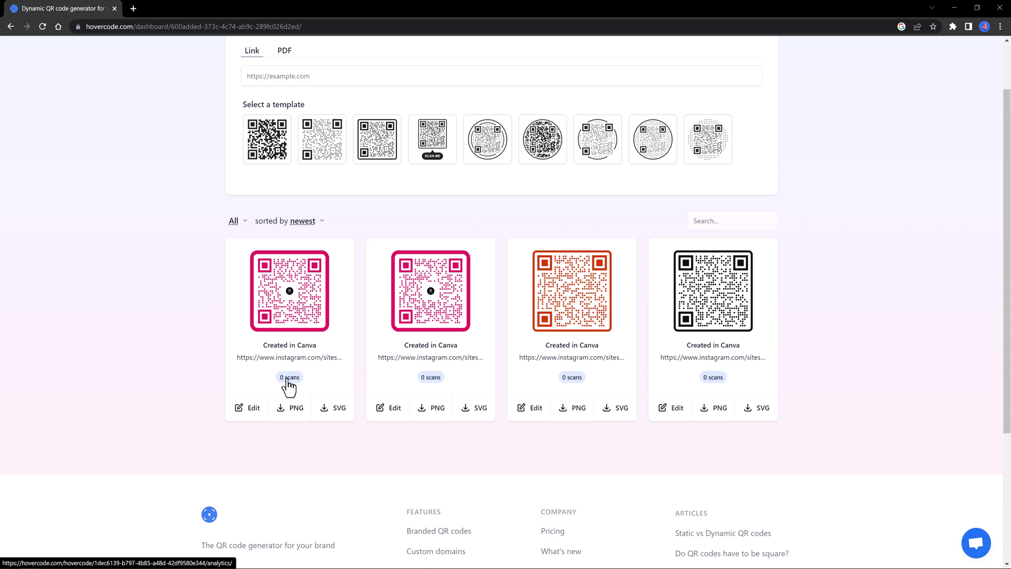
{"action": "scroll", "coordinate": [328, 430], "scroll_direction": "up", "scroll_amount": 1}
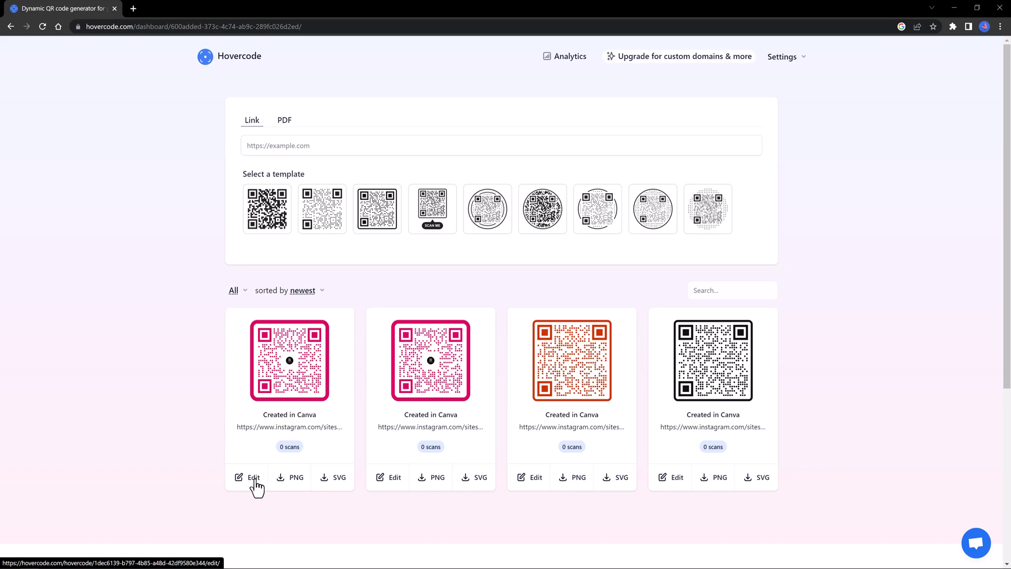
{"action": "left_click", "coordinate": [250, 483]}
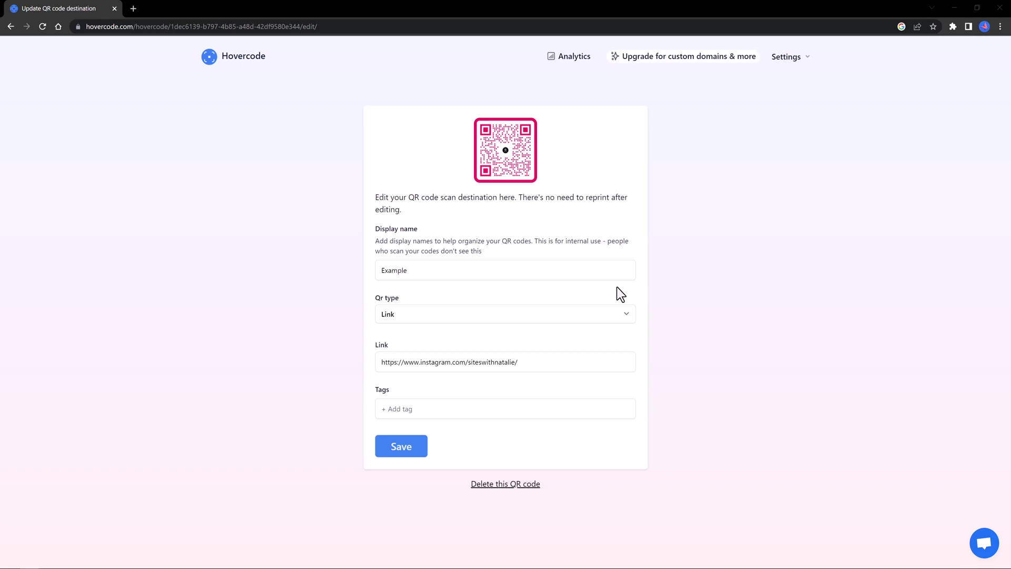
{"action": "left_click", "coordinate": [459, 317]}
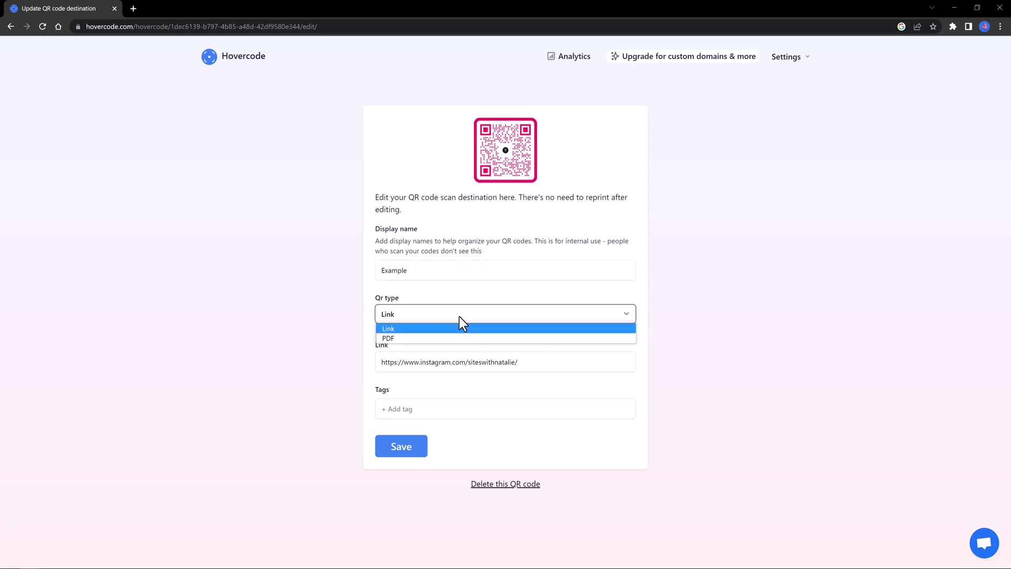
{"action": "left_click", "coordinate": [442, 339]}
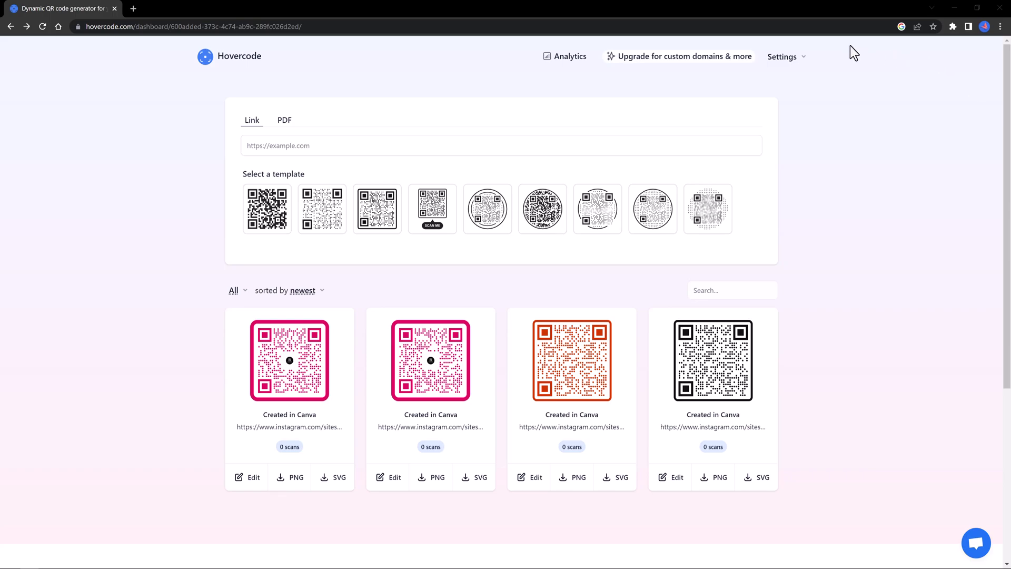
Step: Open Hovercode's Bulk QR code generator and cancel the CSV file picker without choosing a file
{"action": "left_click", "coordinate": [796, 61]}
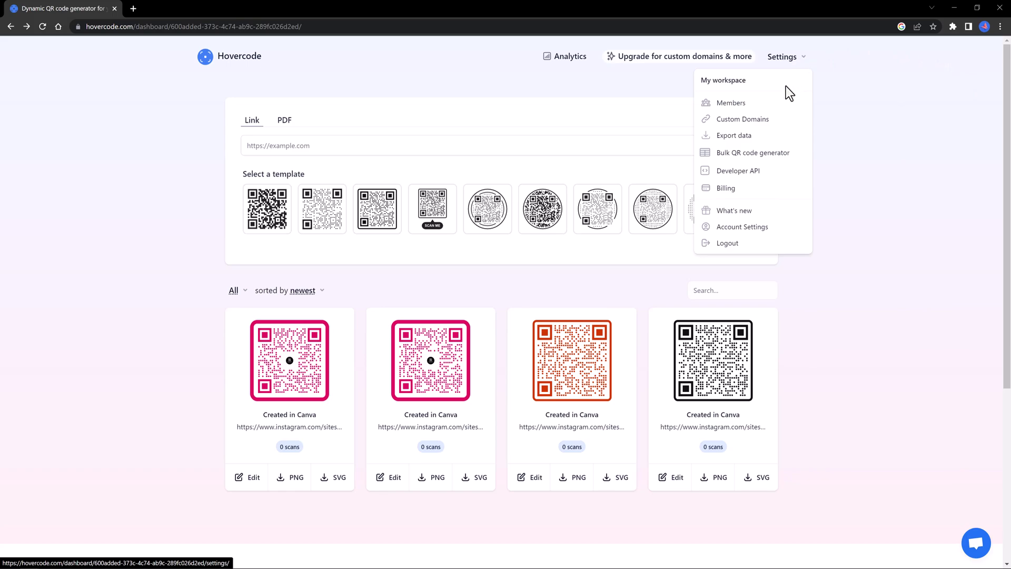
{"action": "left_click", "coordinate": [761, 153]}
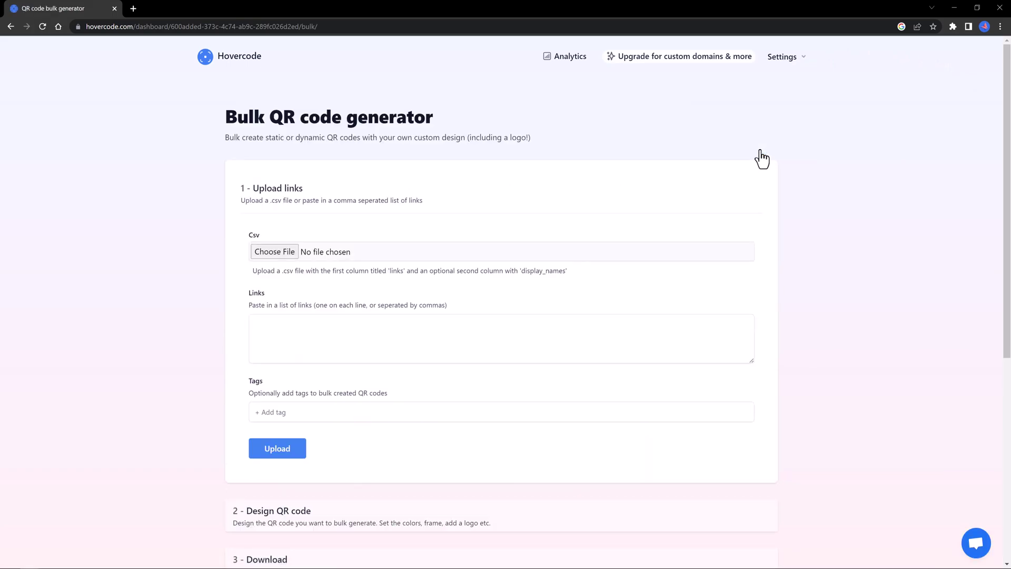
{"action": "left_click", "coordinate": [285, 253]}
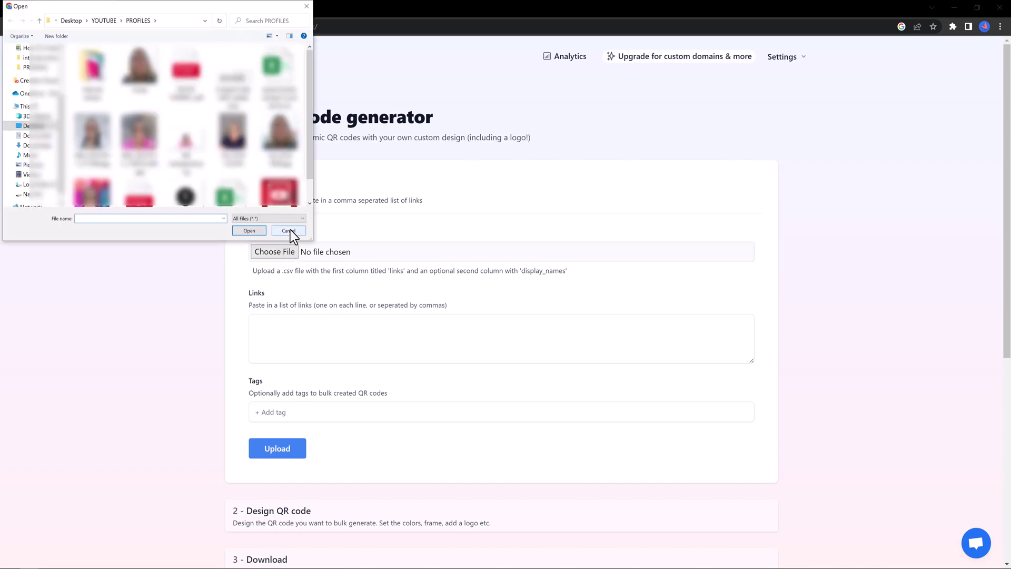
{"action": "left_click", "coordinate": [290, 229]}
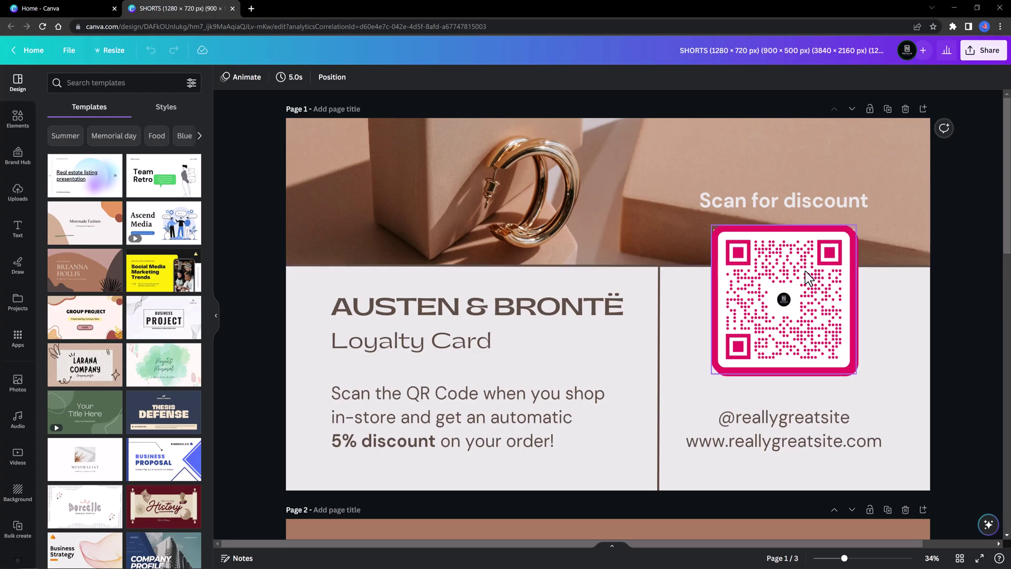
{"action": "left_click", "coordinate": [974, 70]}
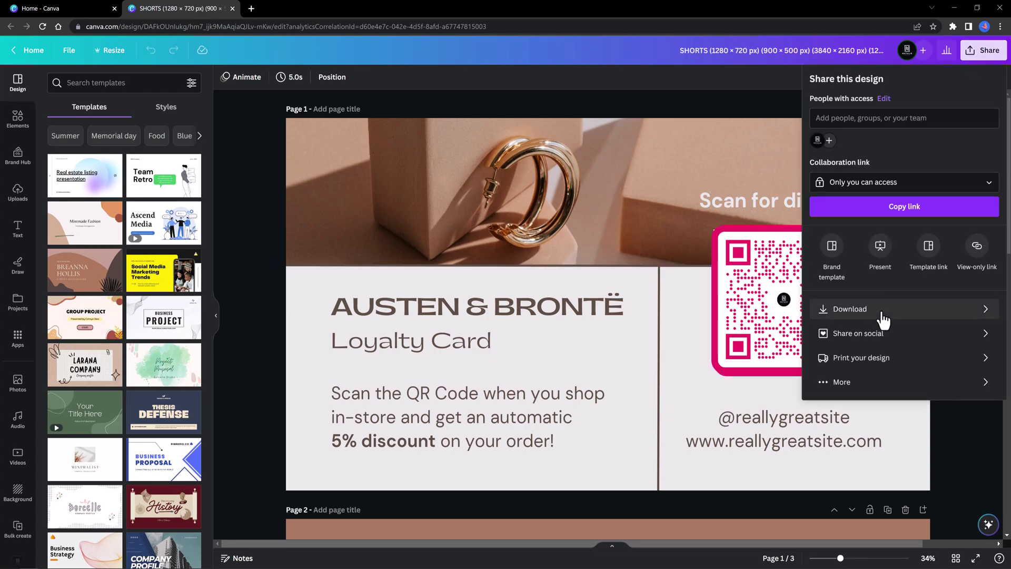
{"action": "left_click", "coordinate": [883, 312]}
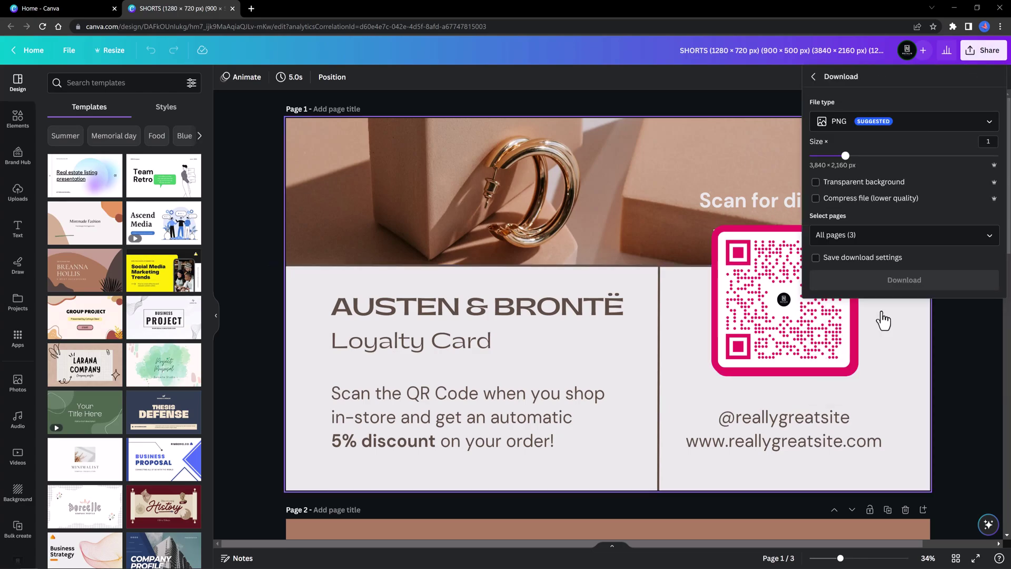
{"action": "left_click", "coordinate": [925, 123]}
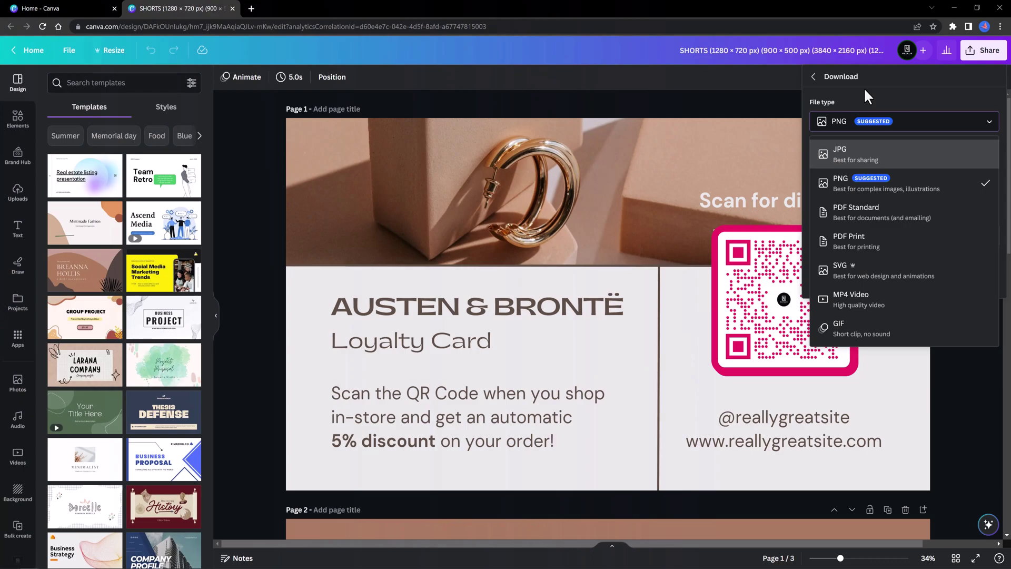
{"action": "key", "text": "Escape"}
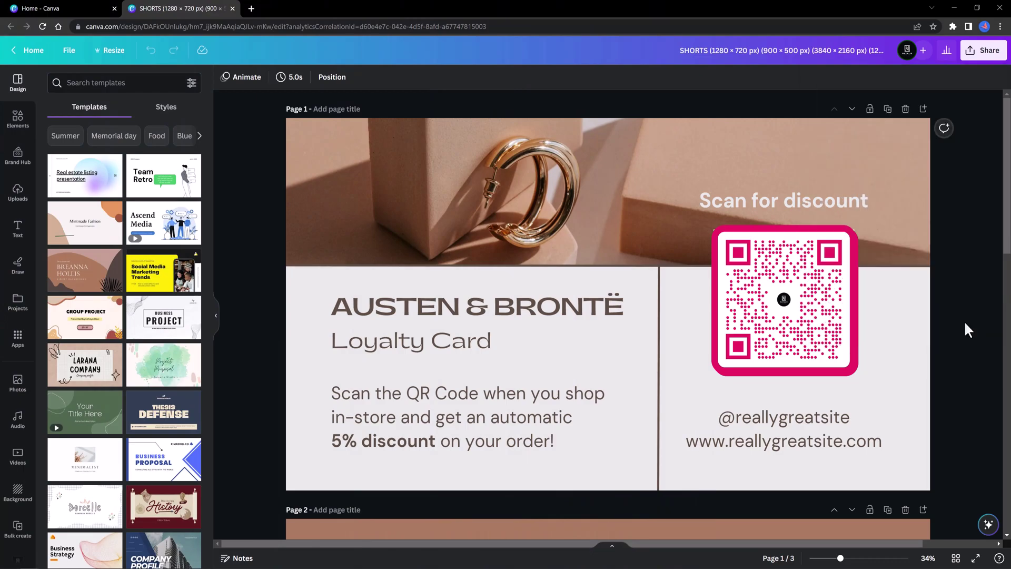